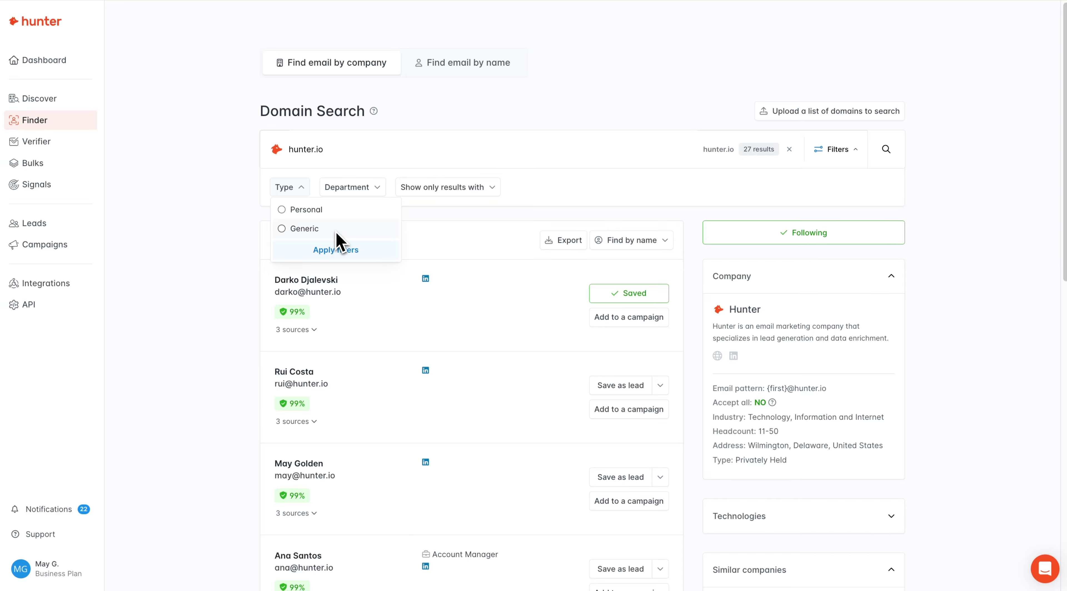
# Filter the hunter.io results to personal emails in the Executive, Management and Marketing departments, and view the options for showing only results with certain data.
pyautogui.click(323, 211)
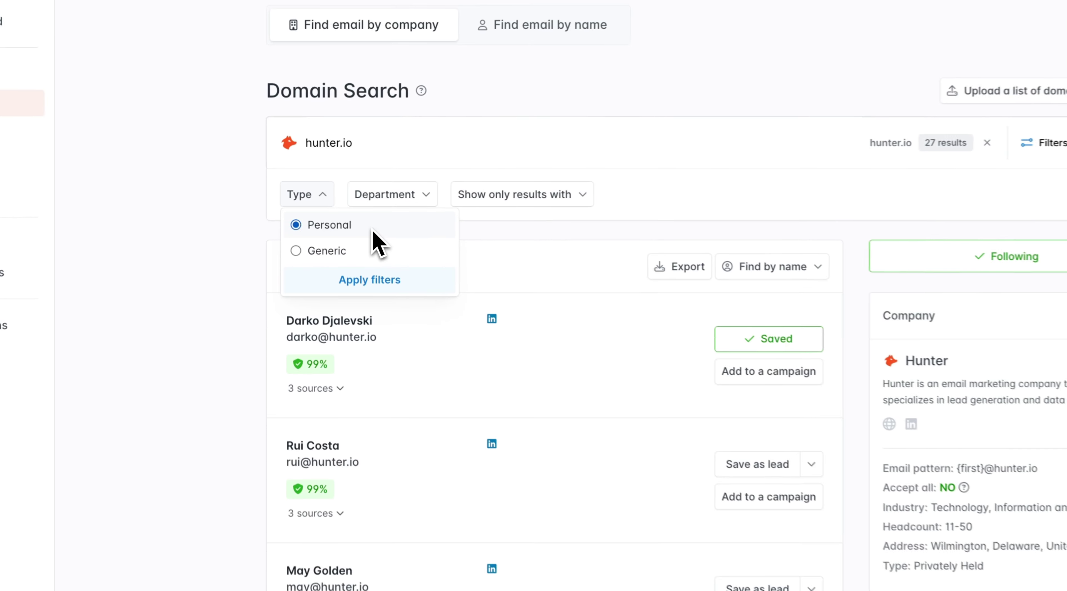
pyautogui.click(378, 284)
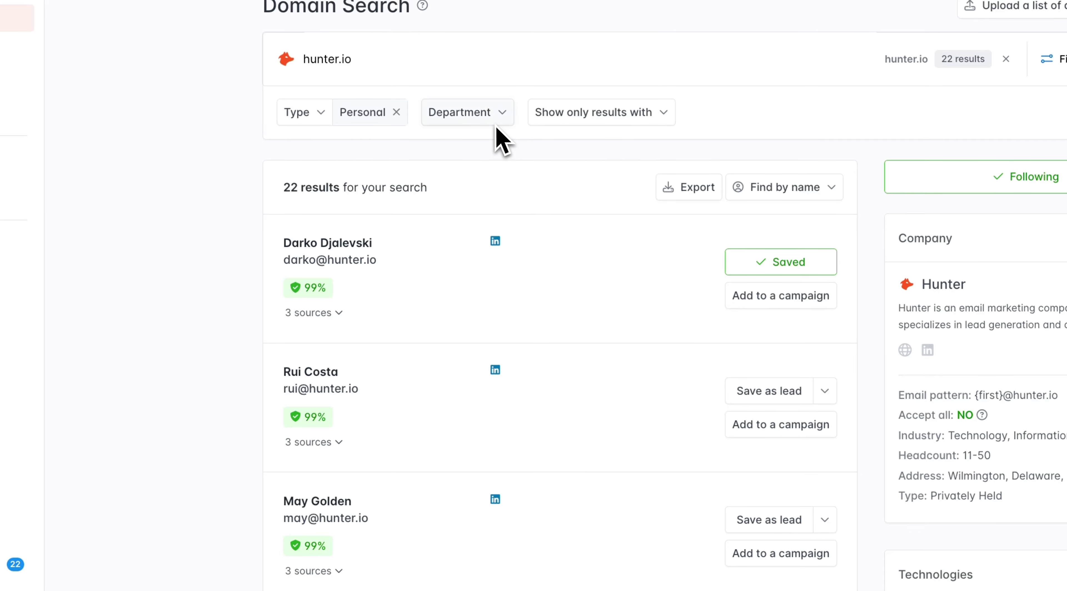
pyautogui.click(496, 124)
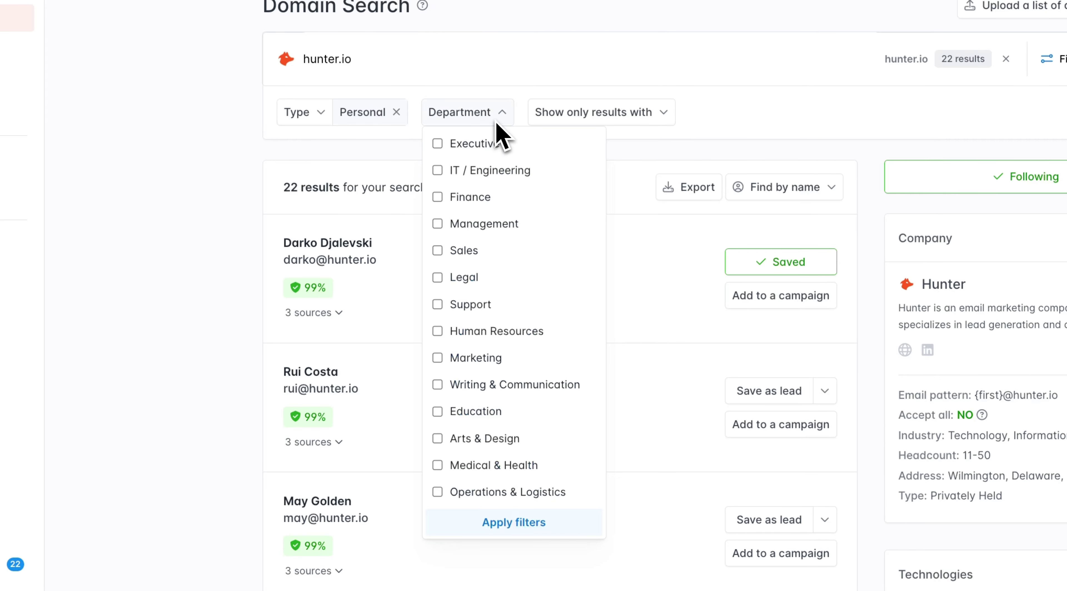
pyautogui.click(511, 147)
pyautogui.click(512, 225)
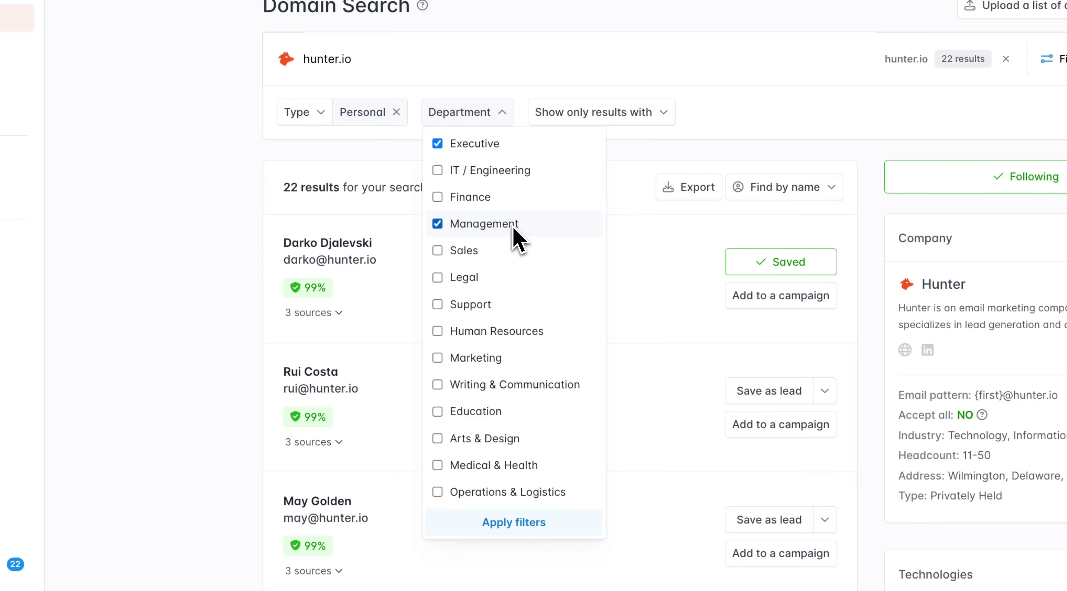
pyautogui.click(493, 361)
pyautogui.click(503, 523)
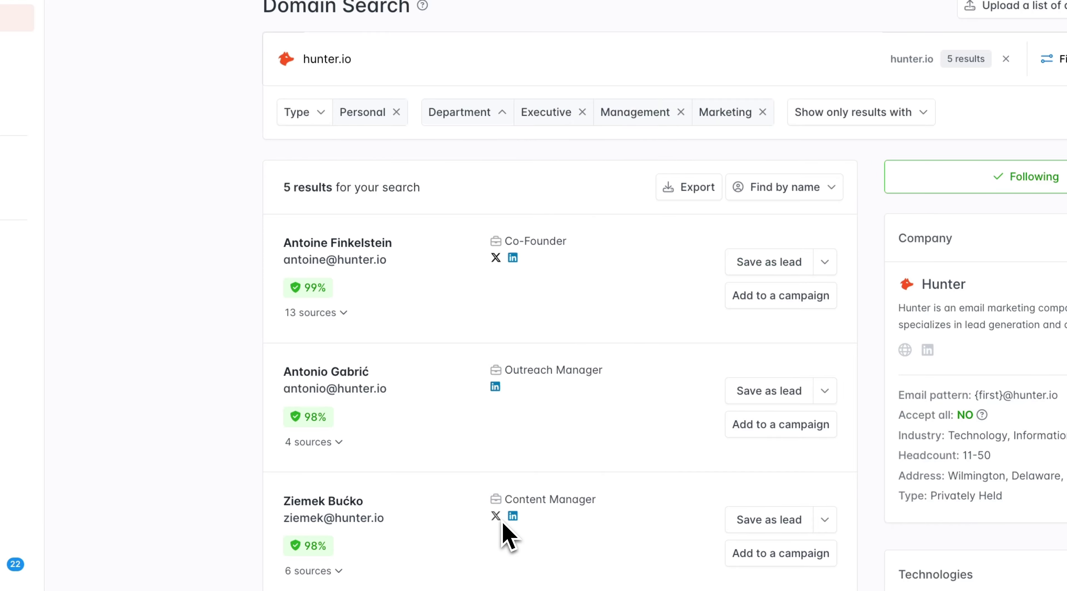
pyautogui.click(924, 116)
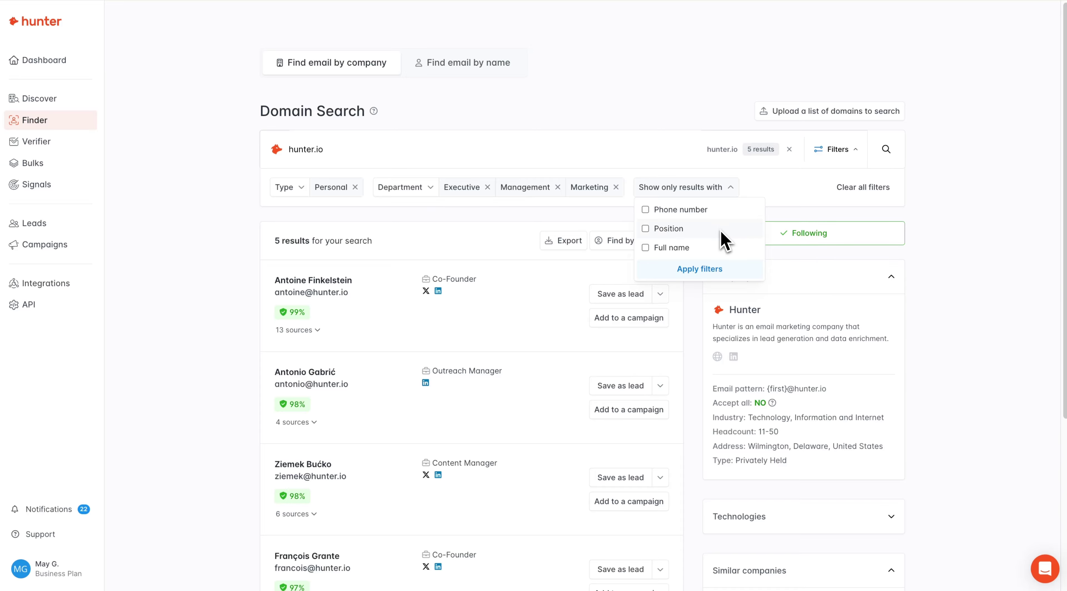
pyautogui.click(724, 193)
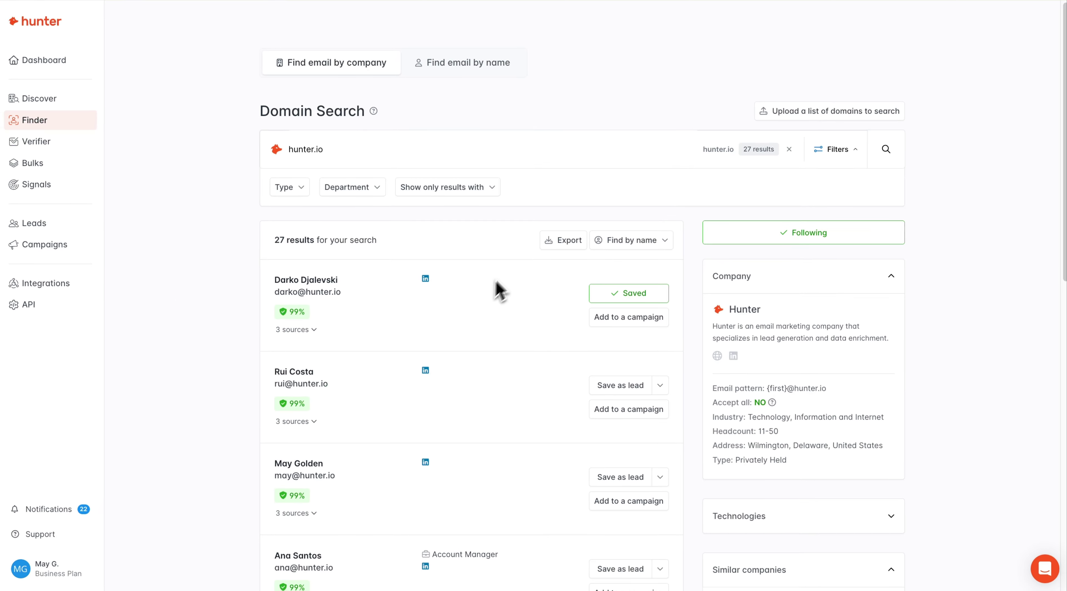
# Set up a CSV export of all 27 email addresses with sources included and verification enabled, and close it without generating the file.
pyautogui.click(558, 253)
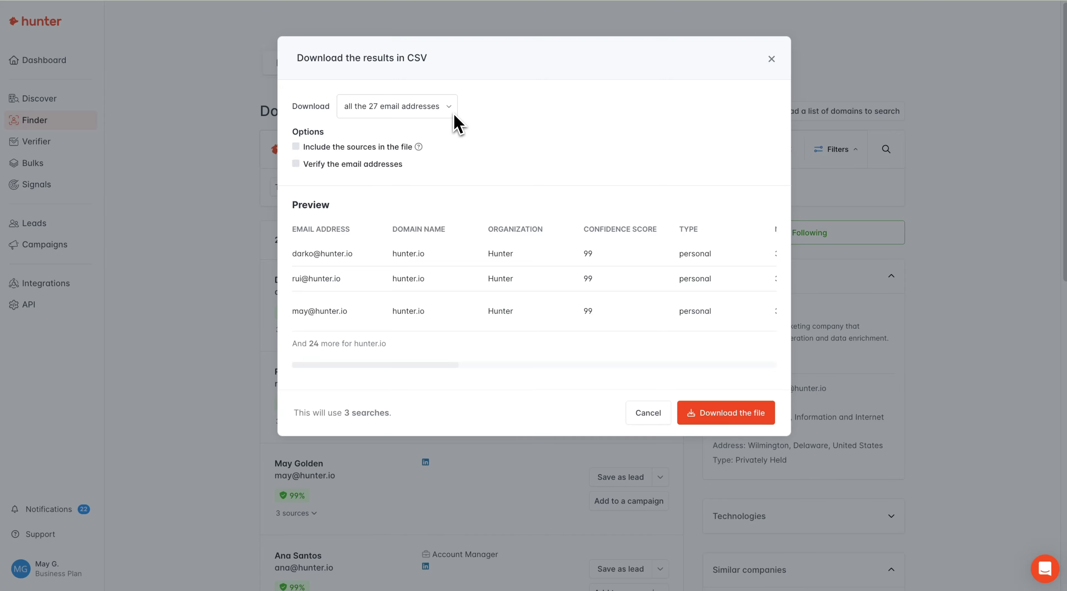
pyautogui.click(454, 113)
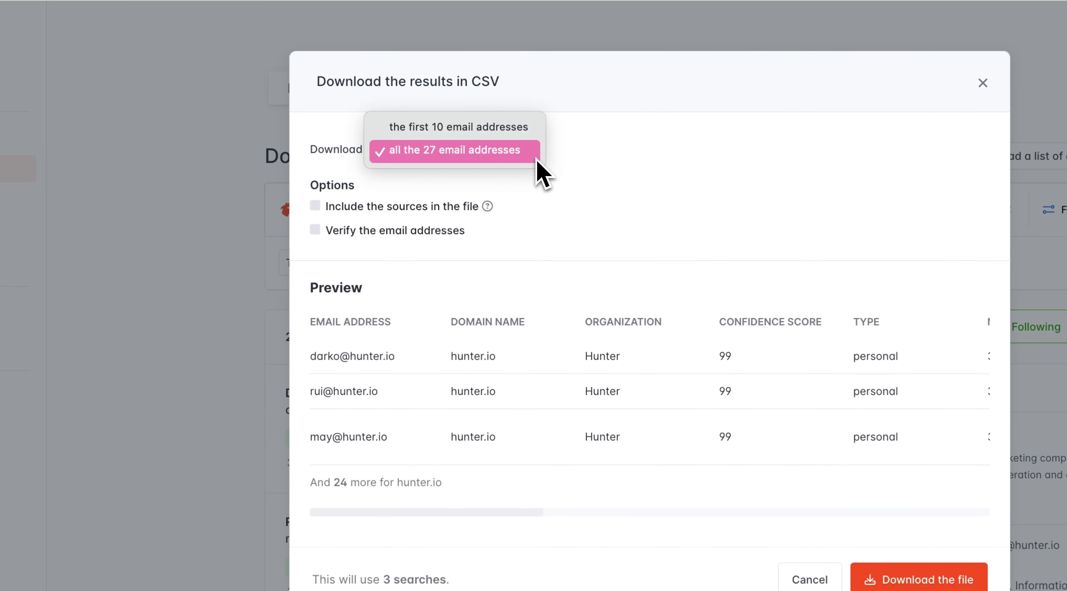
pyautogui.click(545, 175)
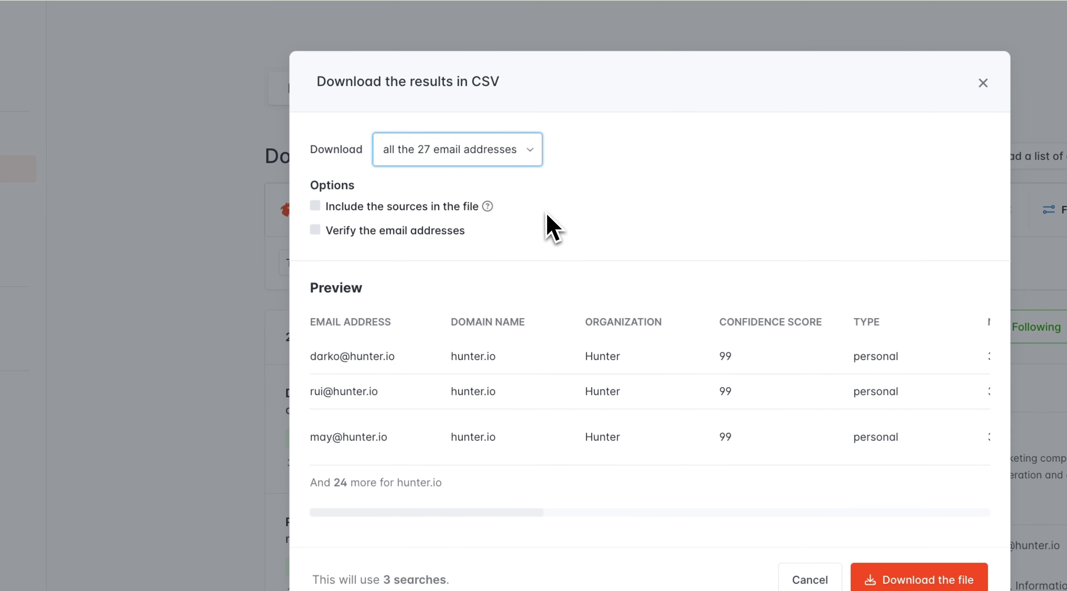
pyautogui.click(316, 207)
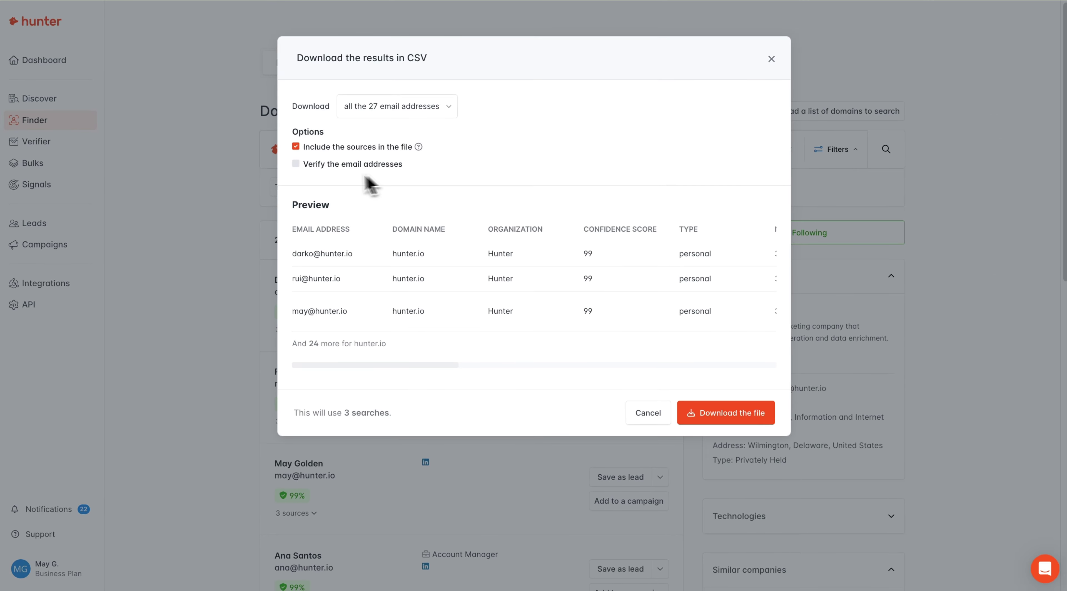
pyautogui.click(296, 165)
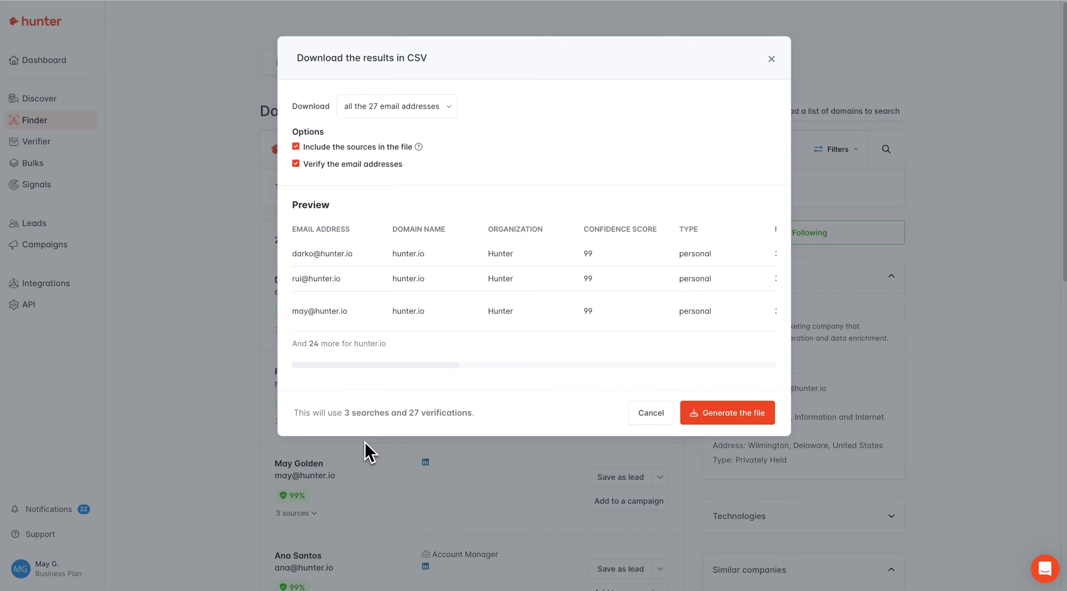
pyautogui.click(370, 452)
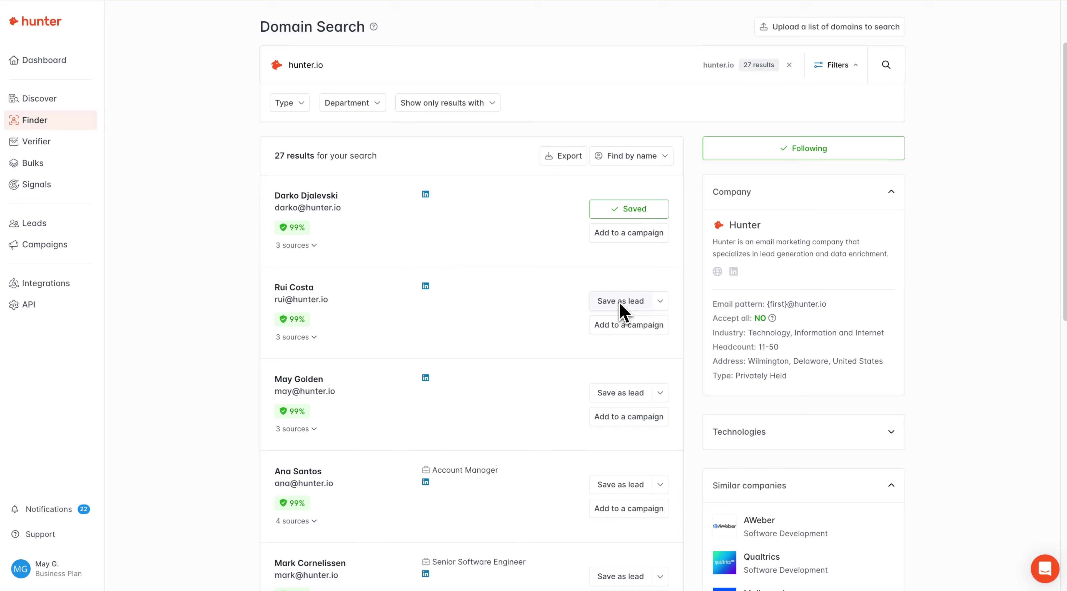
# Save the second contact in the results as a lead in a new list named "H".
pyautogui.click(660, 301)
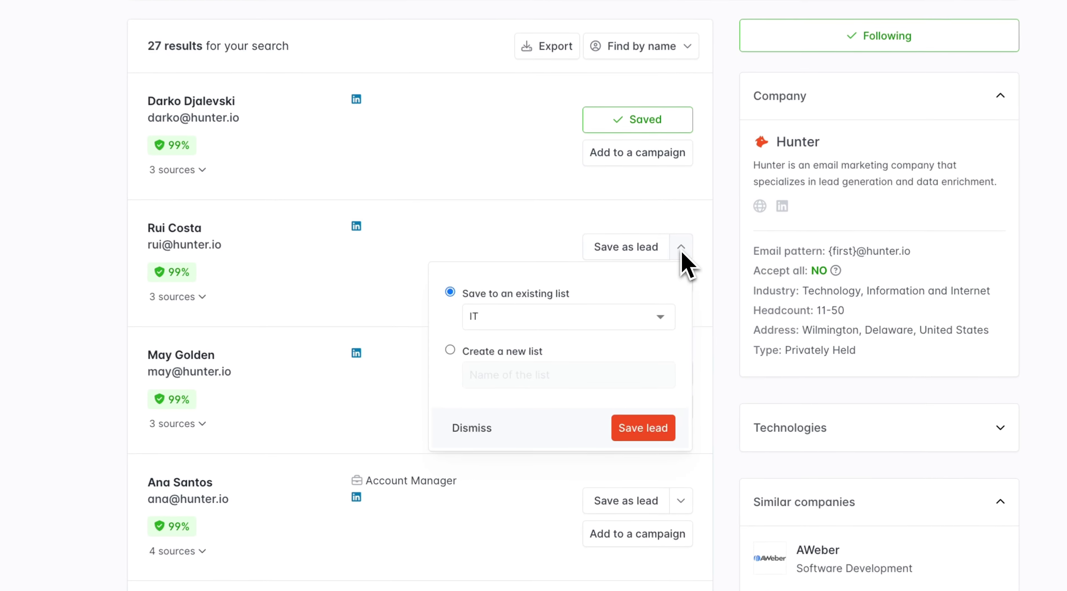
pyautogui.click(637, 321)
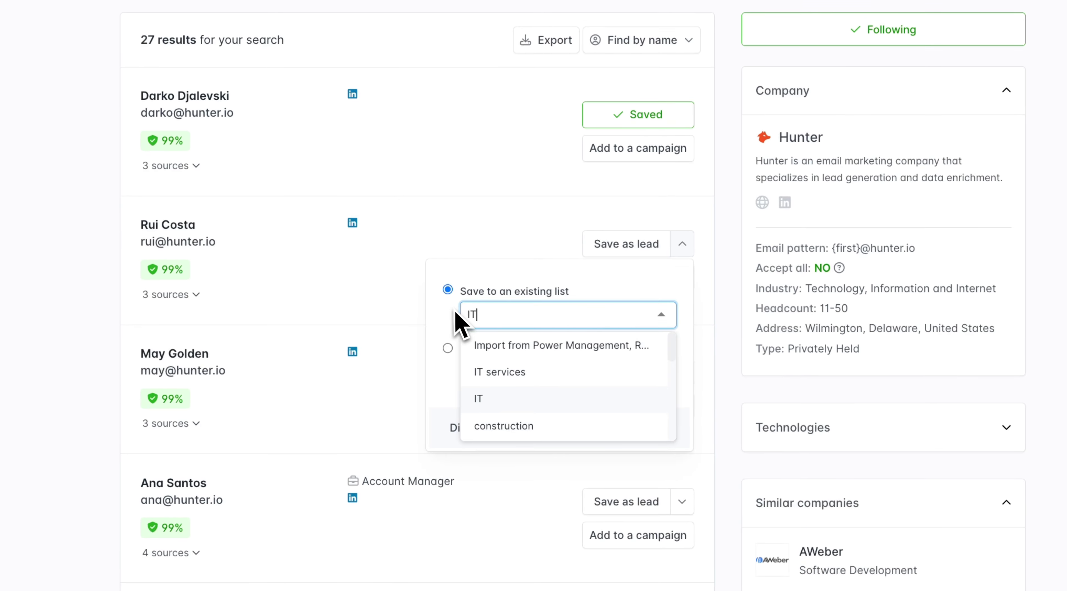
pyautogui.click(448, 348)
pyautogui.click(493, 378)
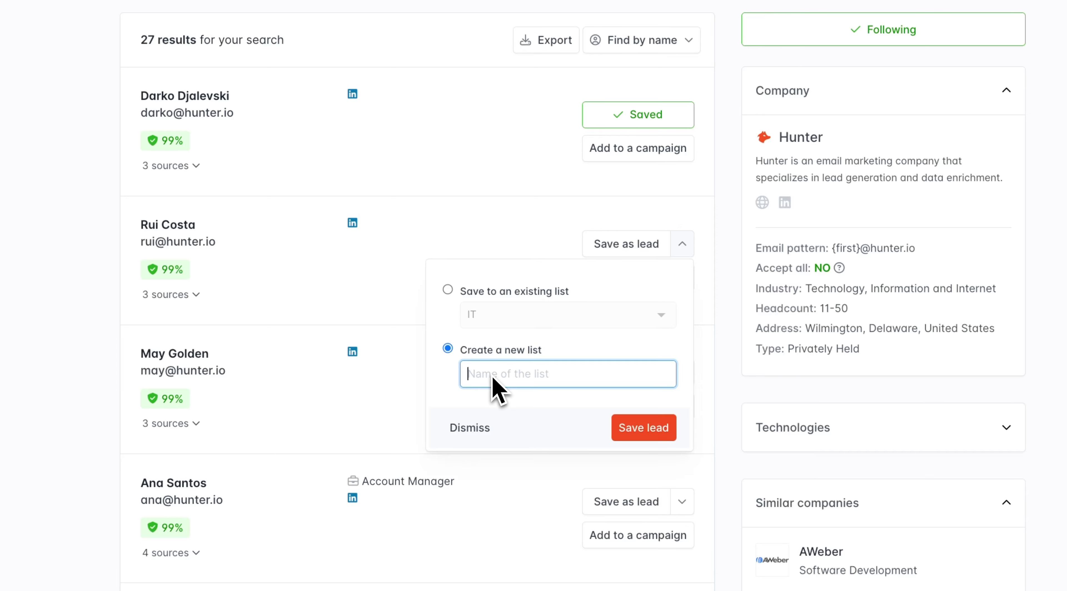
pyautogui.write('H')
pyautogui.press('Return')
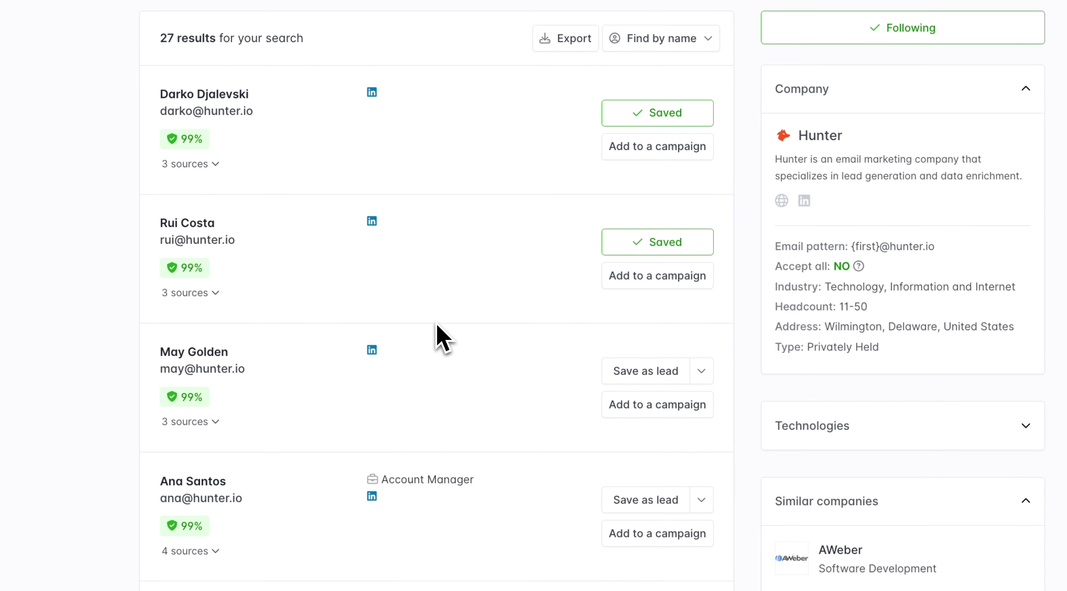
# View the options for adding the second contact to a campaign, including creating a new campaign.
pyautogui.click(646, 285)
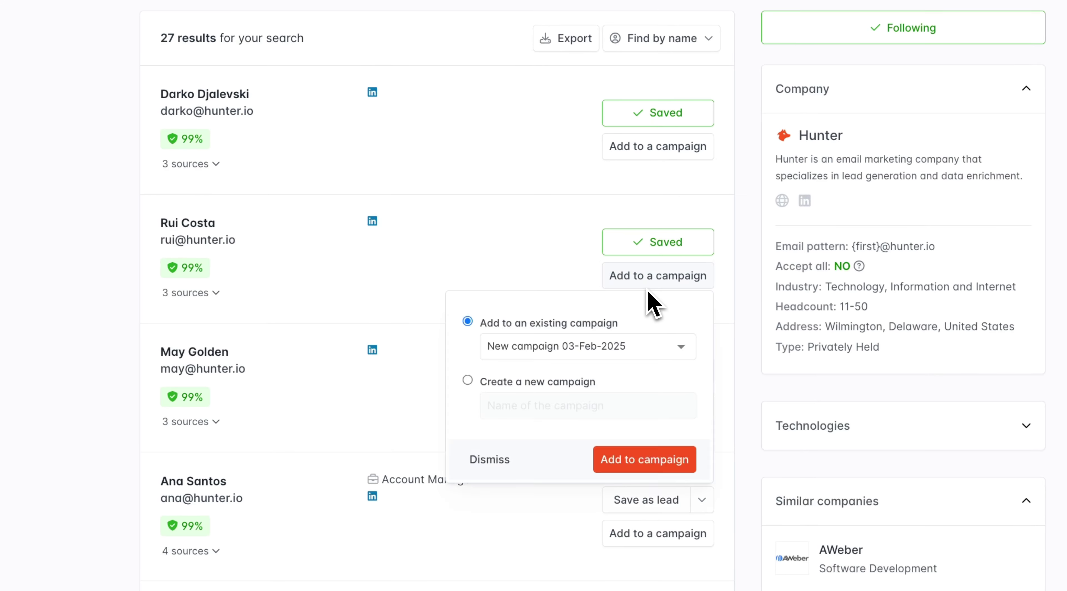
pyautogui.click(468, 381)
pyautogui.scroll(-15, 470, 394)
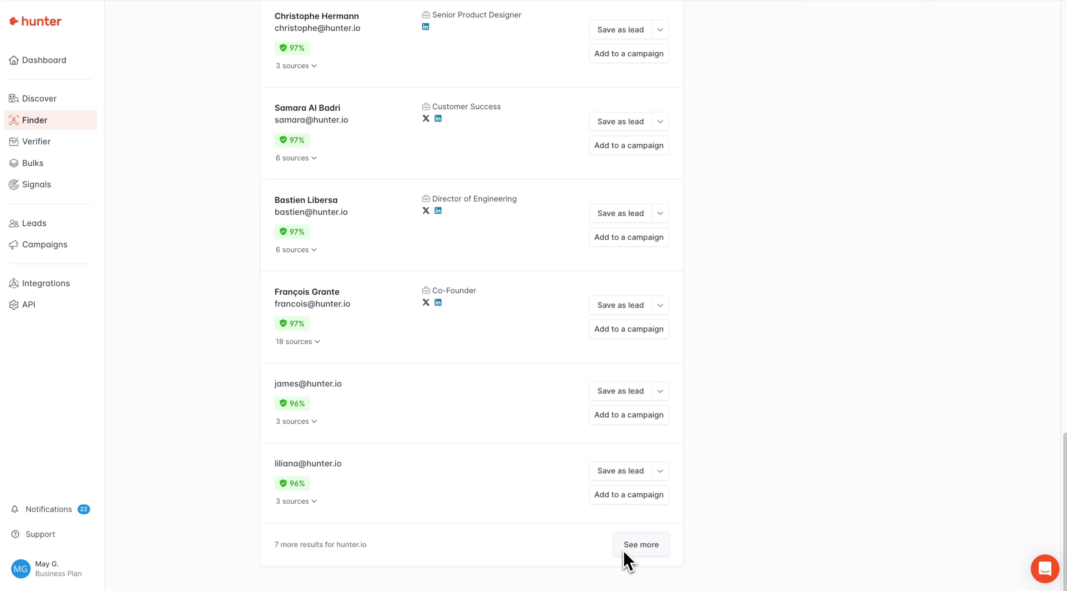
pyautogui.scroll(5, 627, 559)
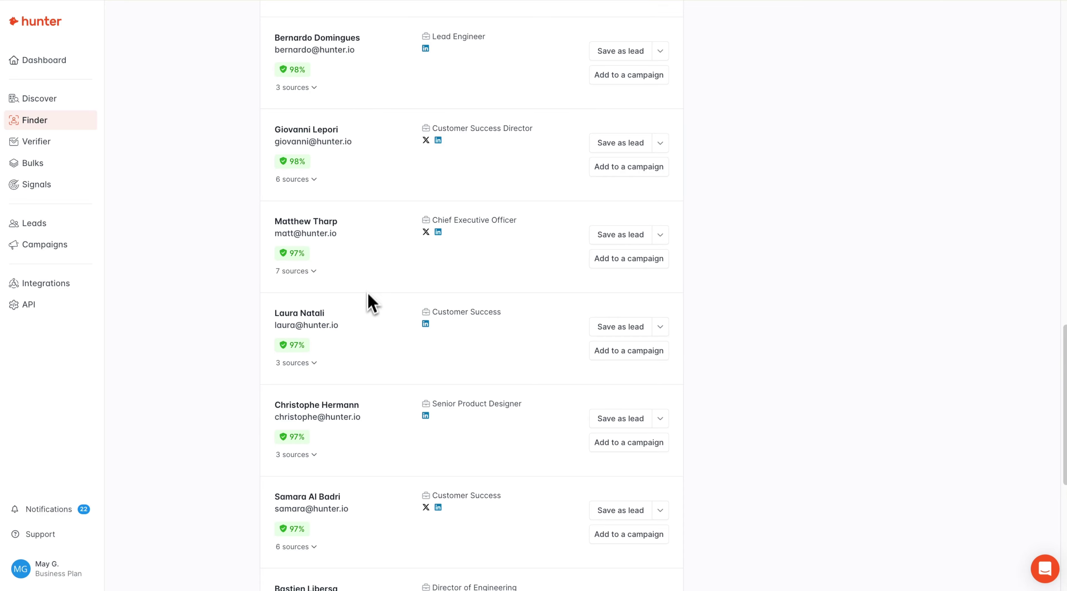
pyautogui.moveTo(310, 256)
pyautogui.scroll(-1, 348, 265)
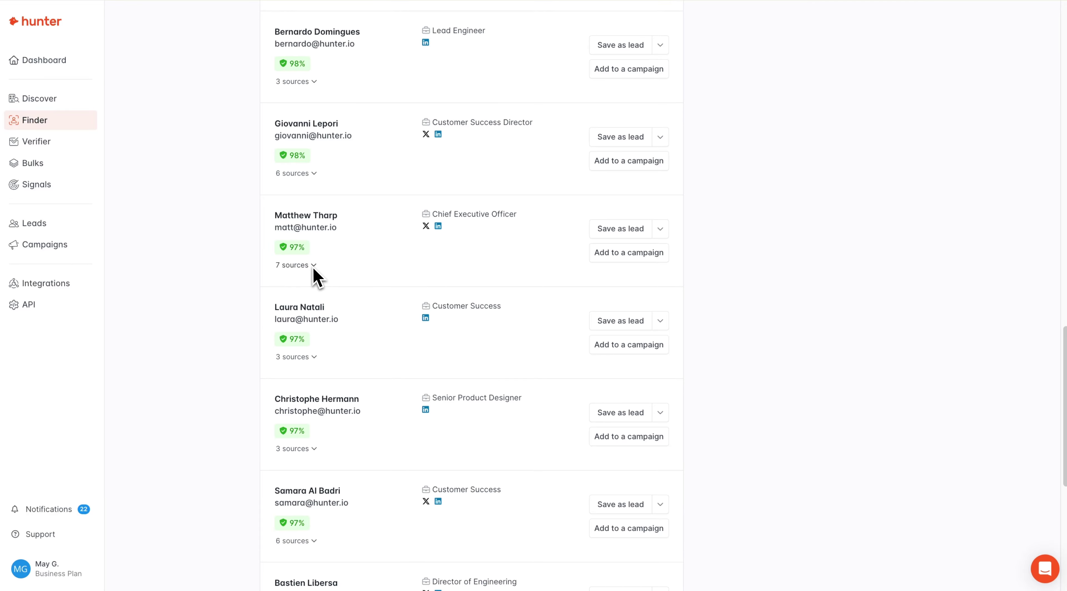
pyautogui.click(313, 265)
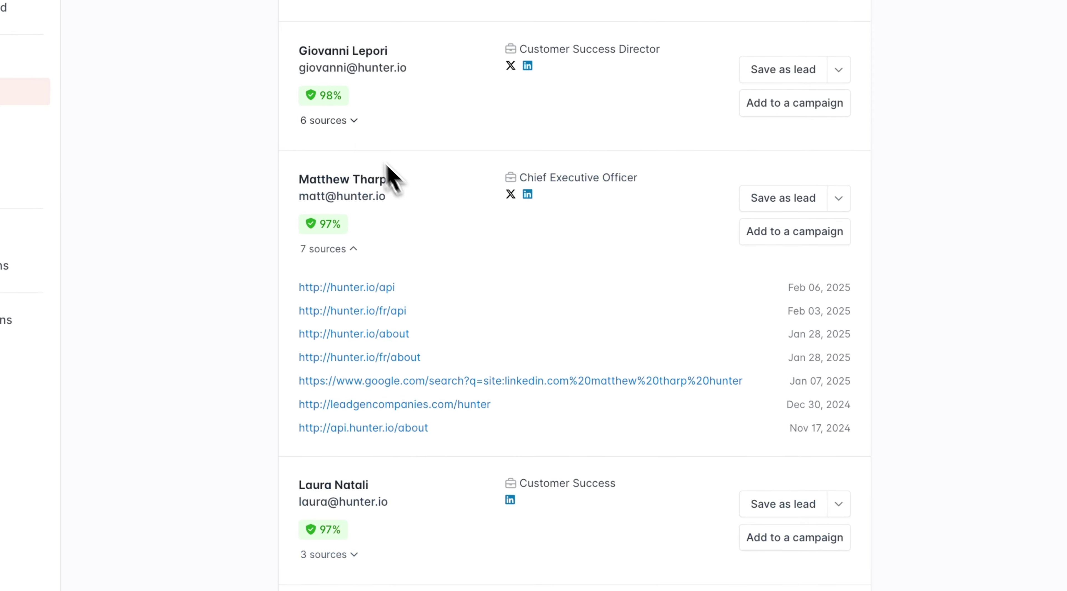
pyautogui.click(344, 120)
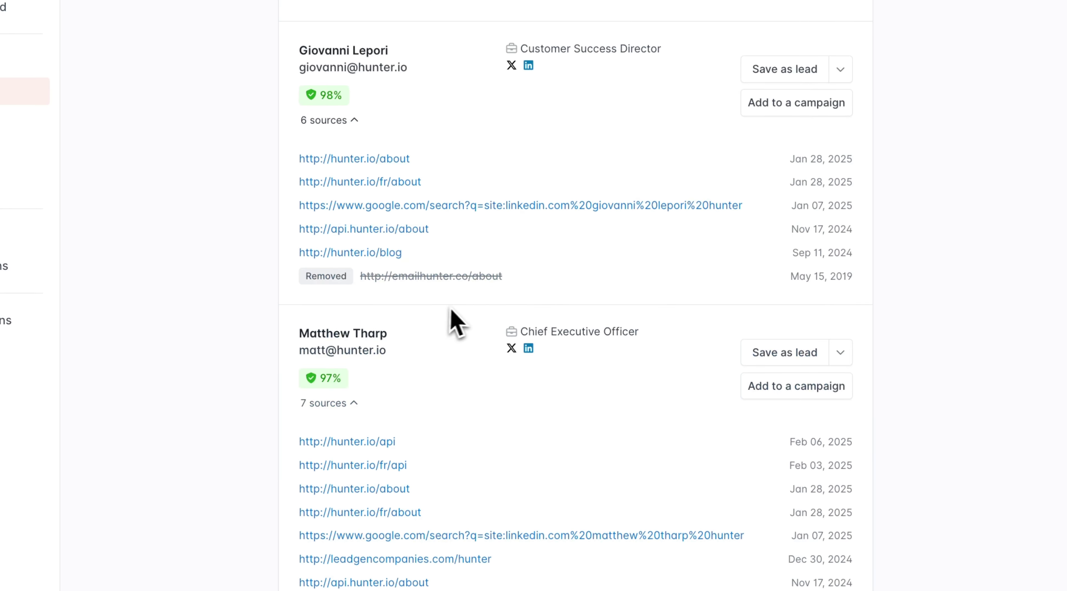
pyautogui.click(353, 124)
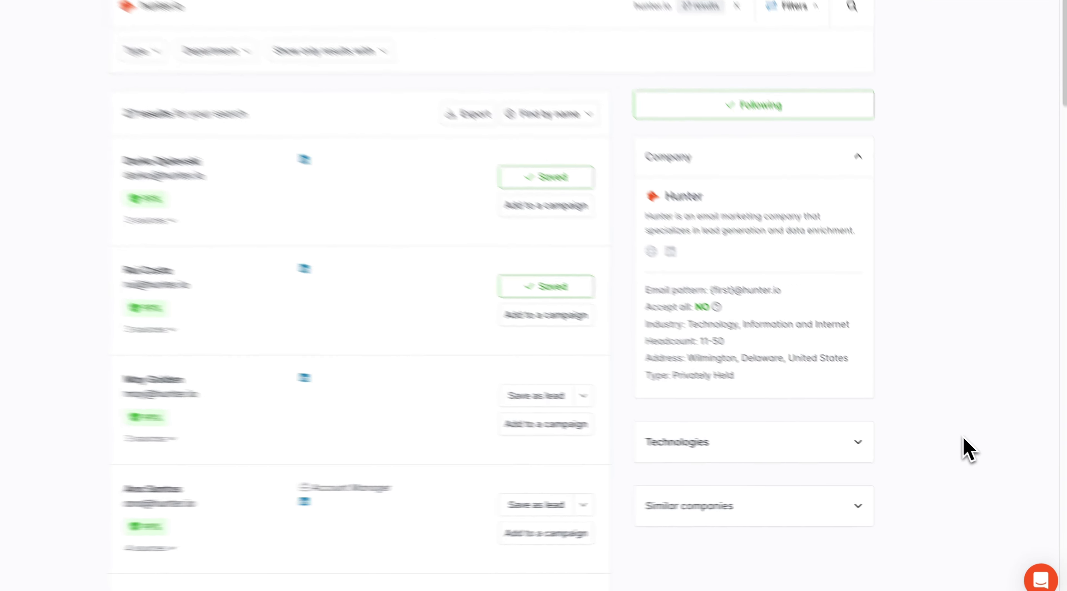
# Expand the technologies used on hunter.io and open the support messenger.
pyautogui.click(890, 486)
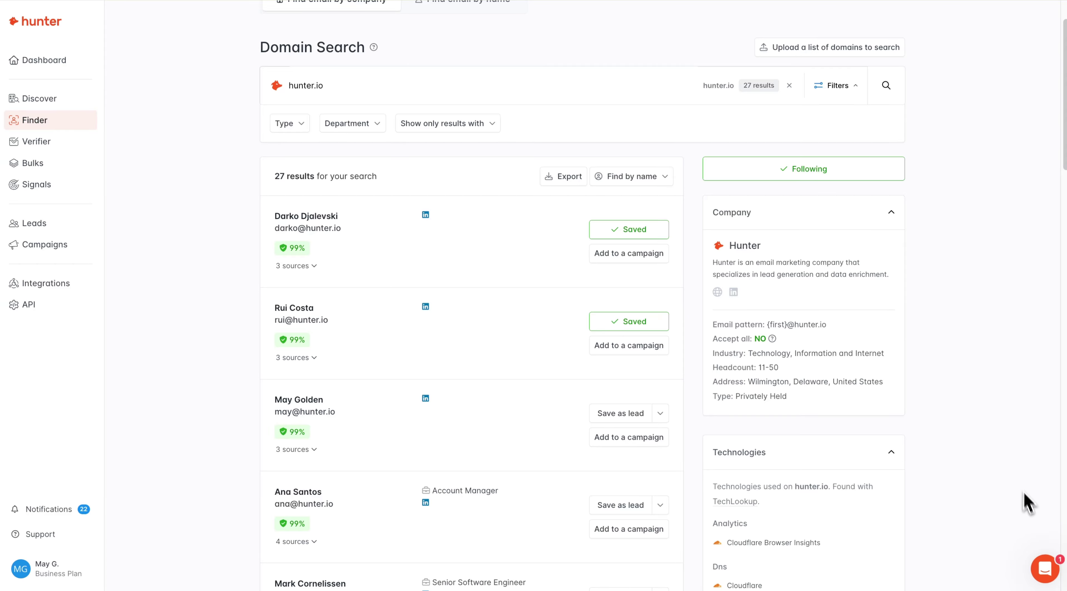
pyautogui.click(1044, 569)
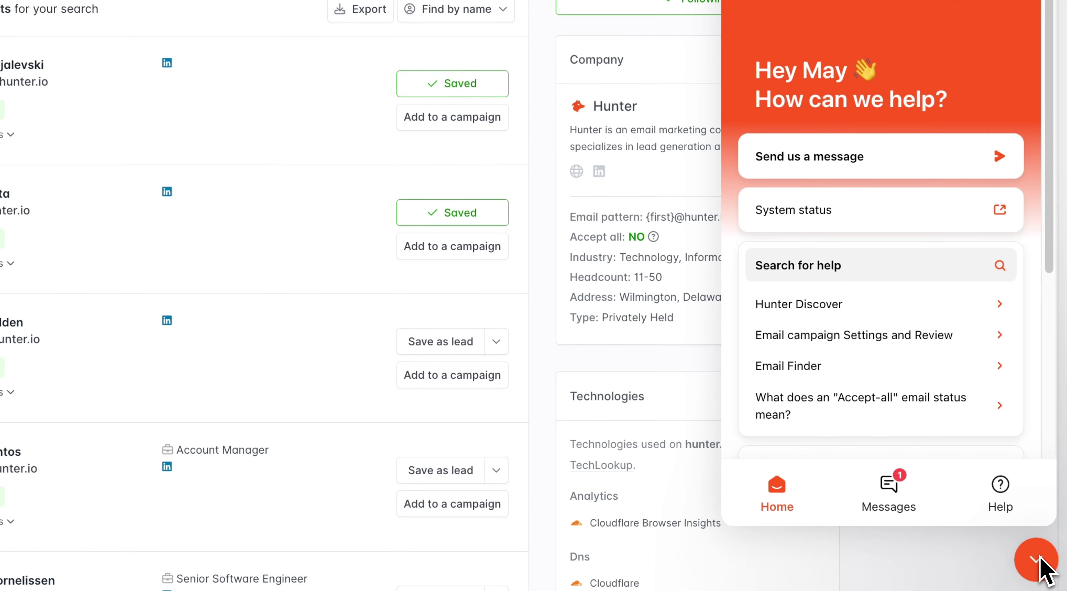